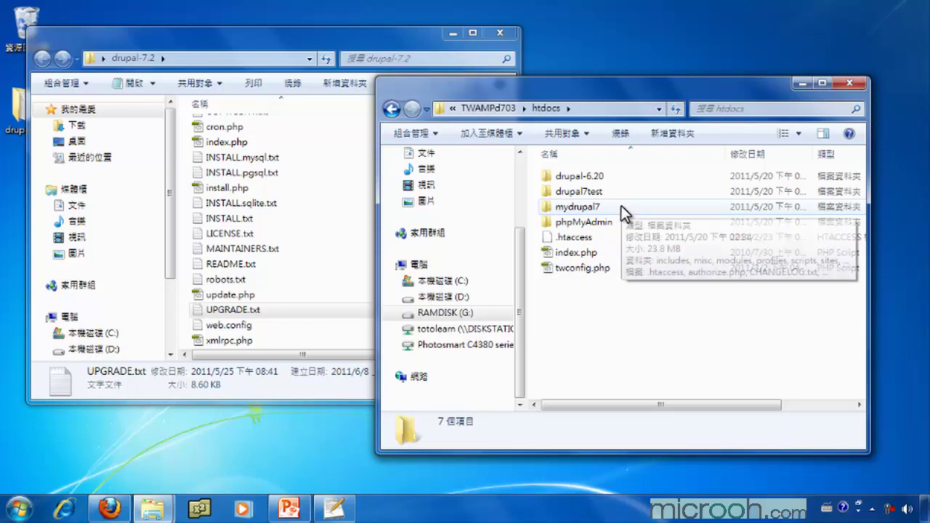
# - Copy the sites folder from mydrupal7 into drupal-7.2, merging the folders and replacing the files with the same name
pyautogui.doubleClick(621, 206)
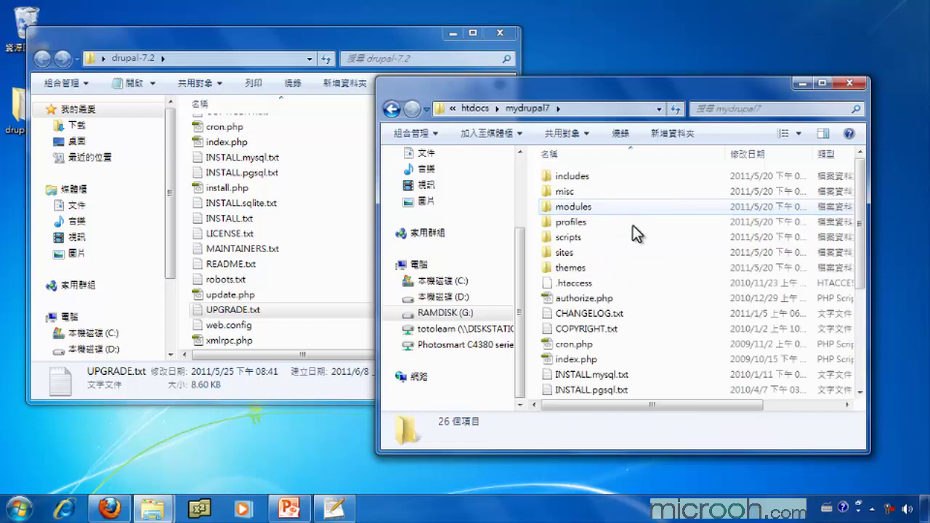
pyautogui.click(566, 254)
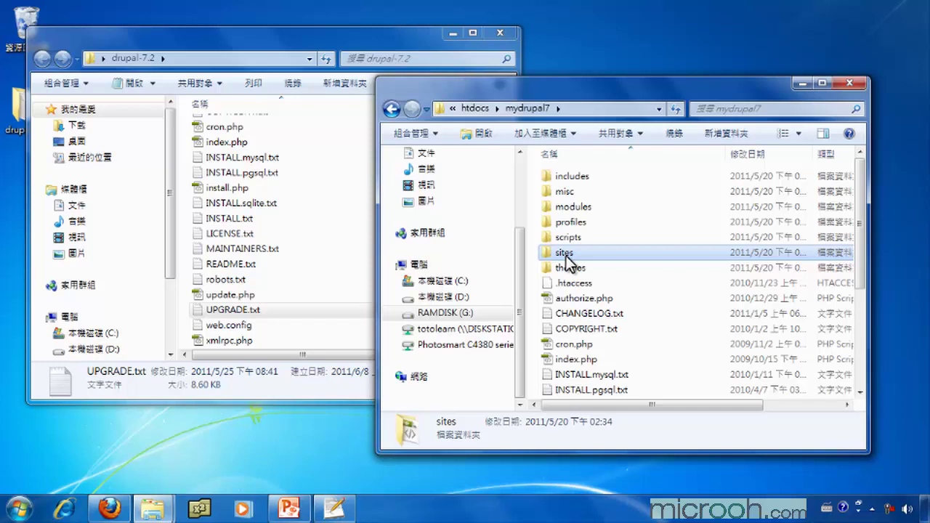
pyautogui.moveTo(565, 256); pyautogui.dragTo(328, 258)
pyautogui.click(521, 395)
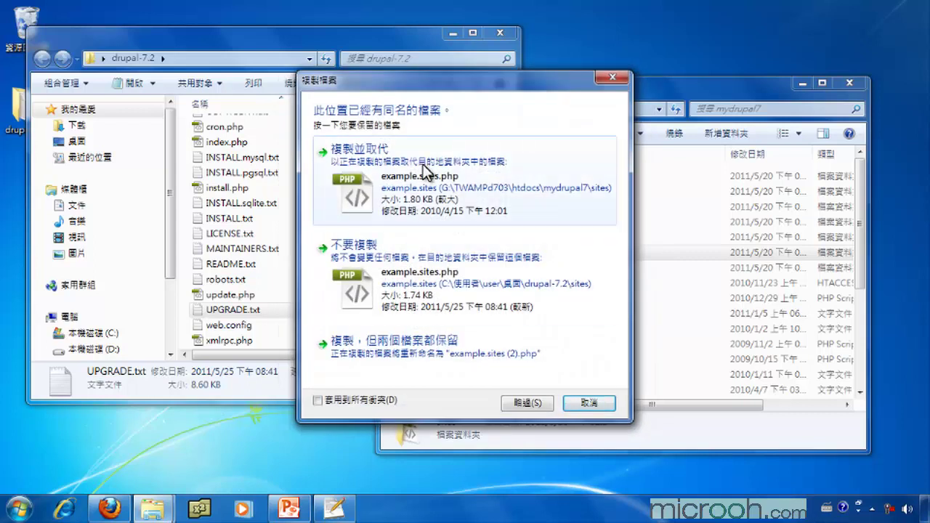
pyautogui.click(424, 173)
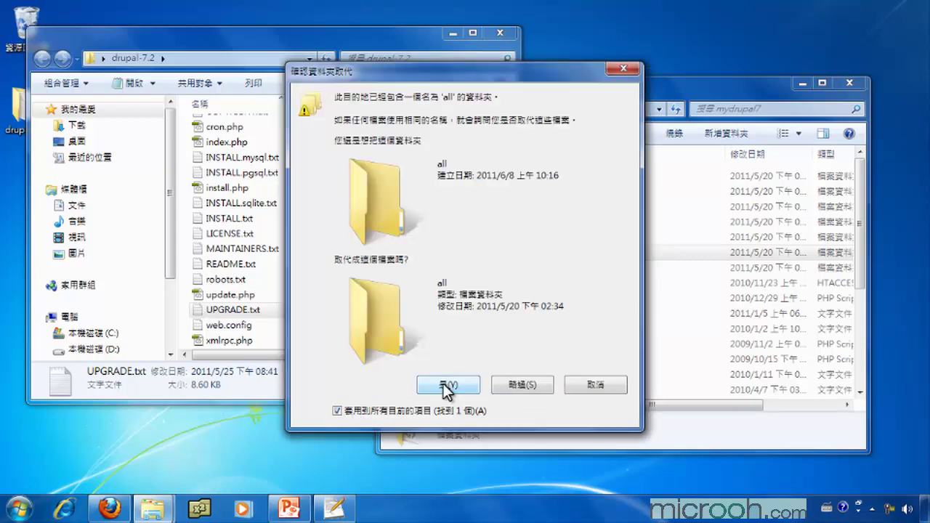
pyautogui.click(447, 385)
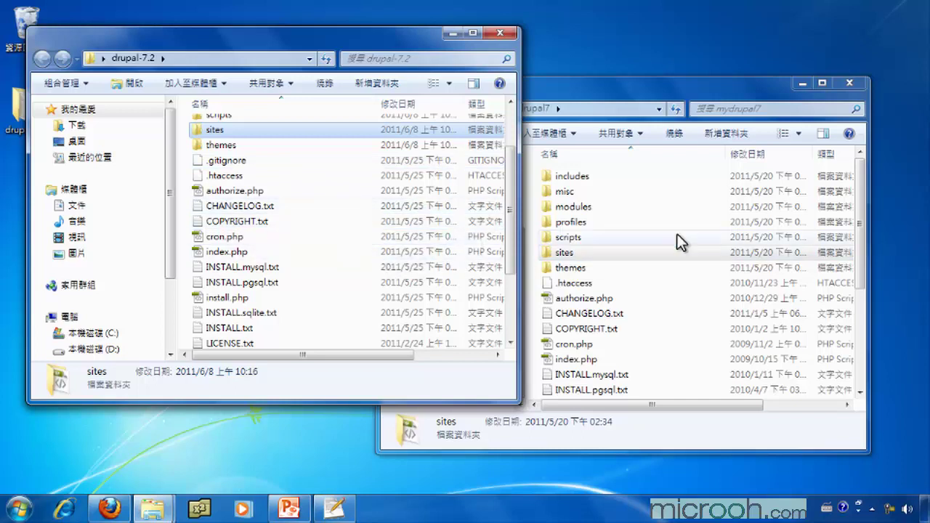
# - Go back to the htdocs folder and rename the mydrupal7 folder as mydrupal7-old
pyautogui.click(710, 87)
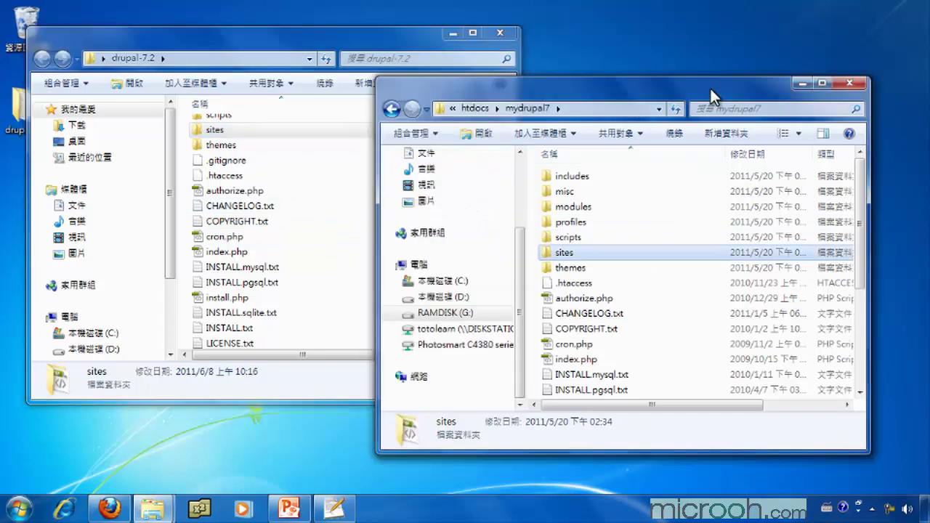
pyautogui.click(474, 109)
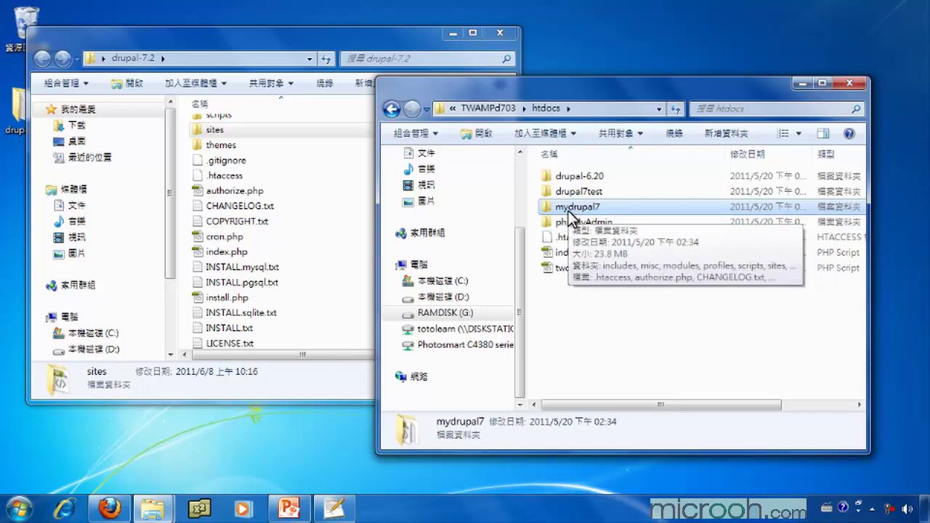
pyautogui.rightClick(570, 213)
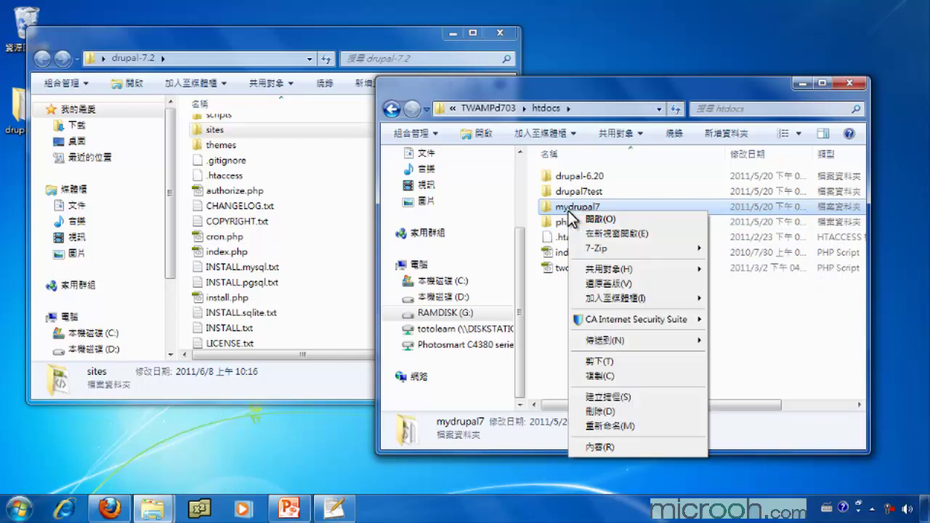
pyautogui.click(604, 427)
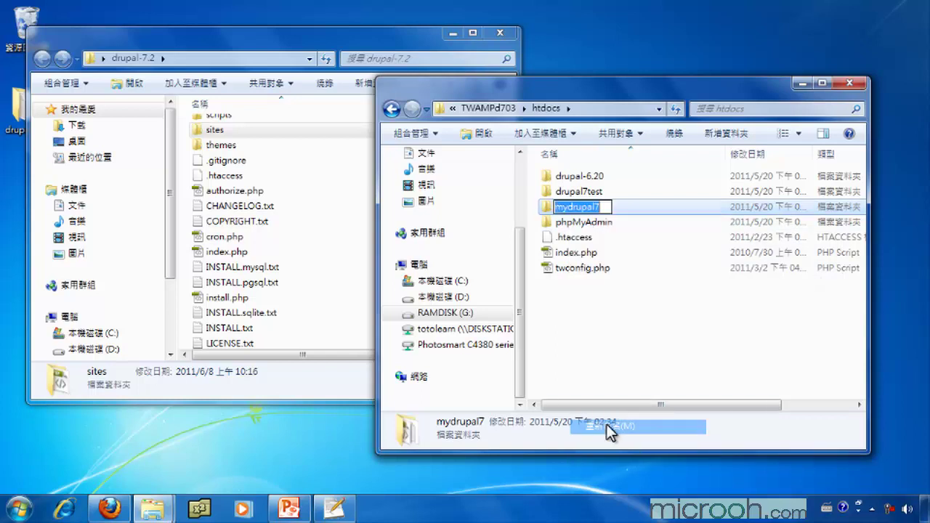
pyautogui.press('End')
pyautogui.write('-')
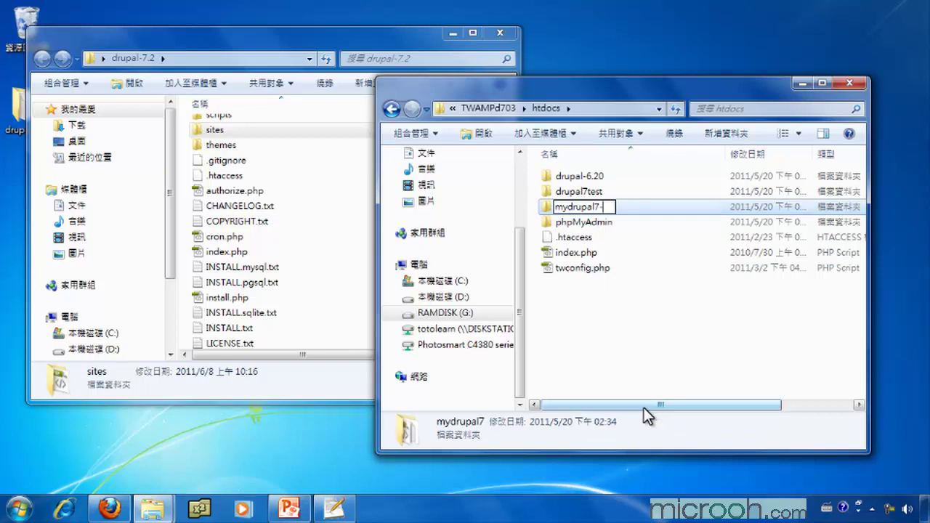
pyautogui.write('old')
pyautogui.press('Return')
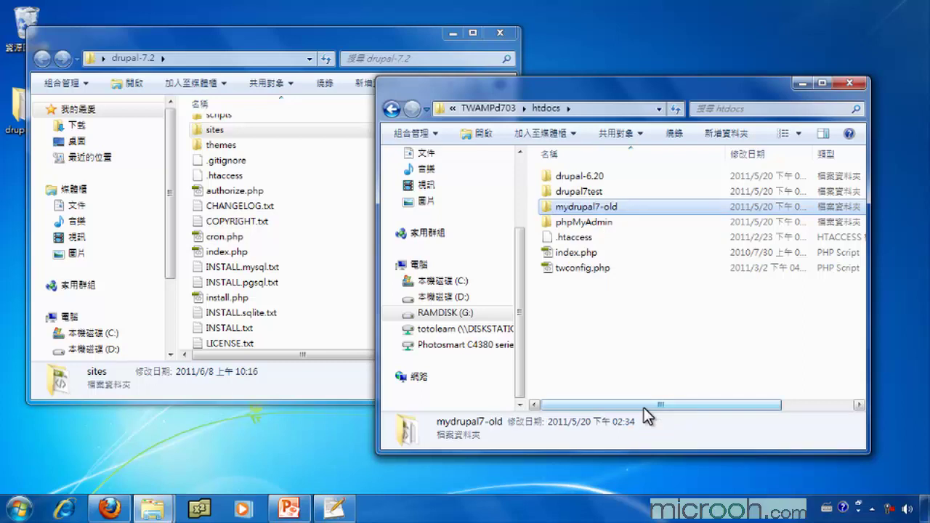
# - Close the drupal-7.2 window and copy the drupal-7.2 folder from the desktop into htdocs
pyautogui.click(308, 392)
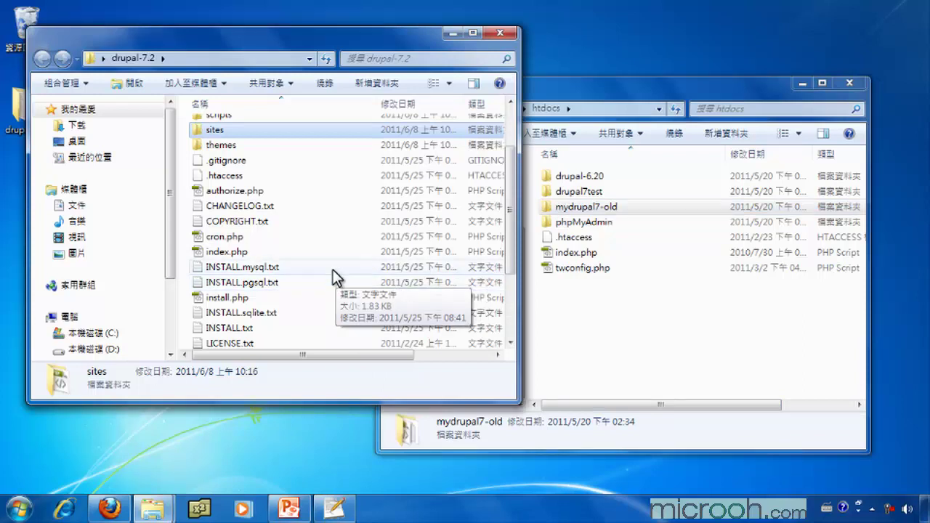
pyautogui.click(485, 34)
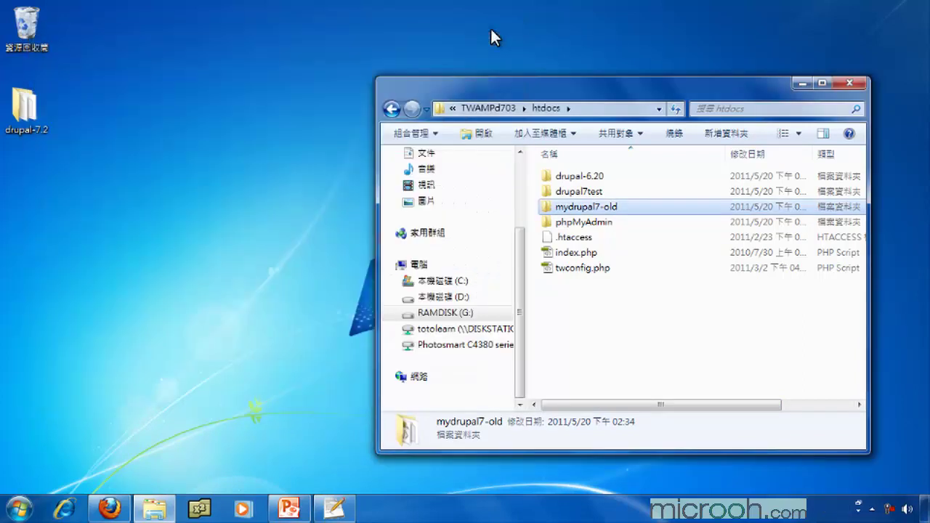
pyautogui.moveTo(24, 105); pyautogui.dragTo(623, 322)
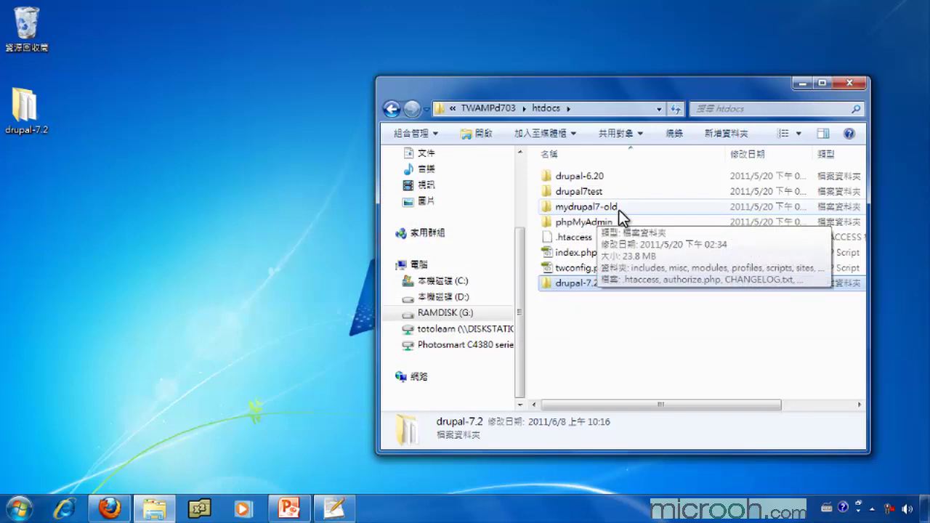
# - Rename the copied drupal-7.2 folder in htdocs as mydrupal7
pyautogui.rightClick(579, 285)
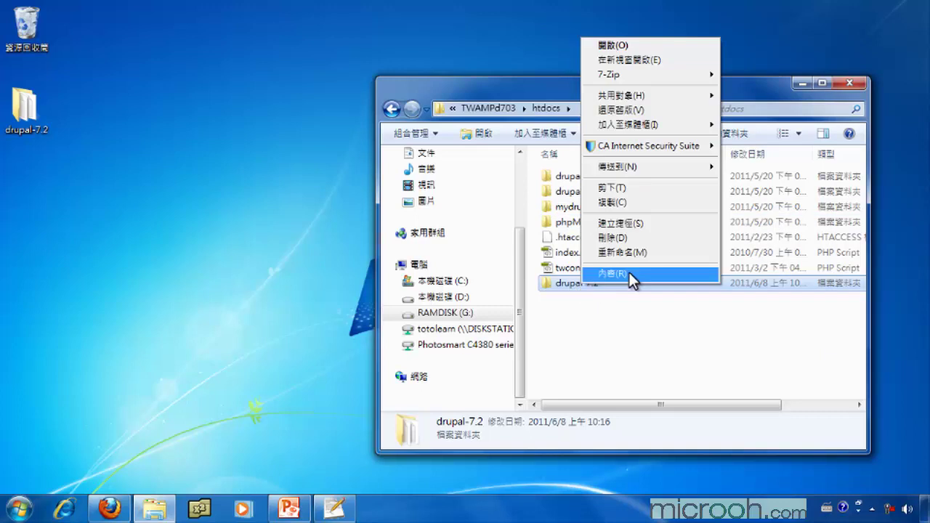
pyautogui.click(638, 252)
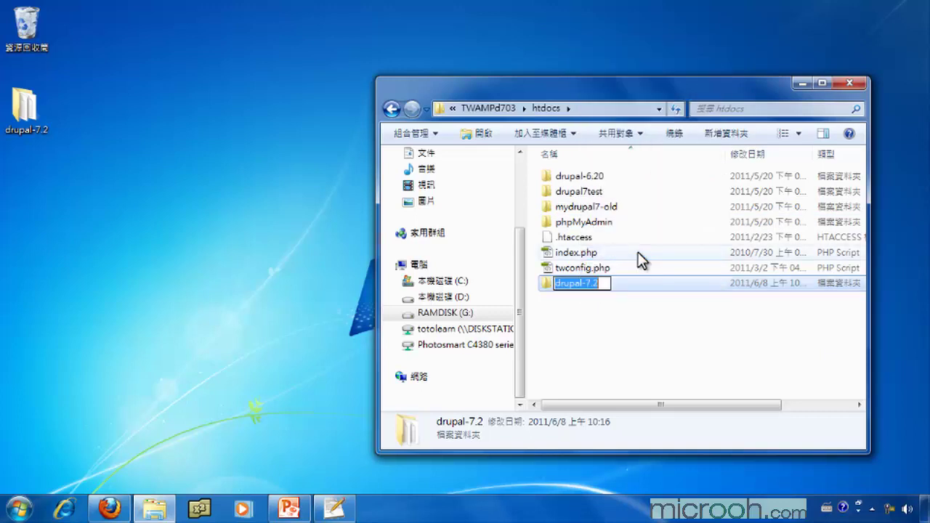
pyautogui.write('mydrupla')
pyautogui.press('BackSpace')
pyautogui.press('BackSpace')
pyautogui.write('al7')
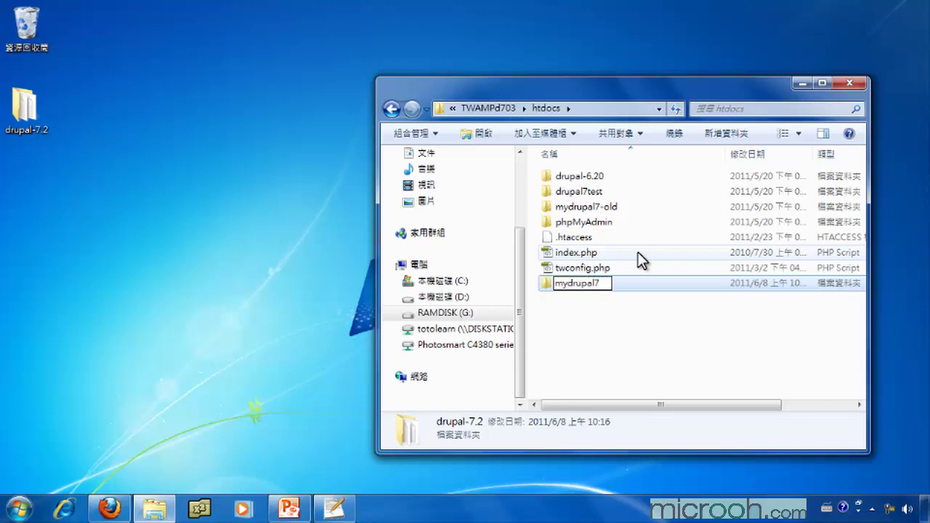
pyautogui.press('Return')
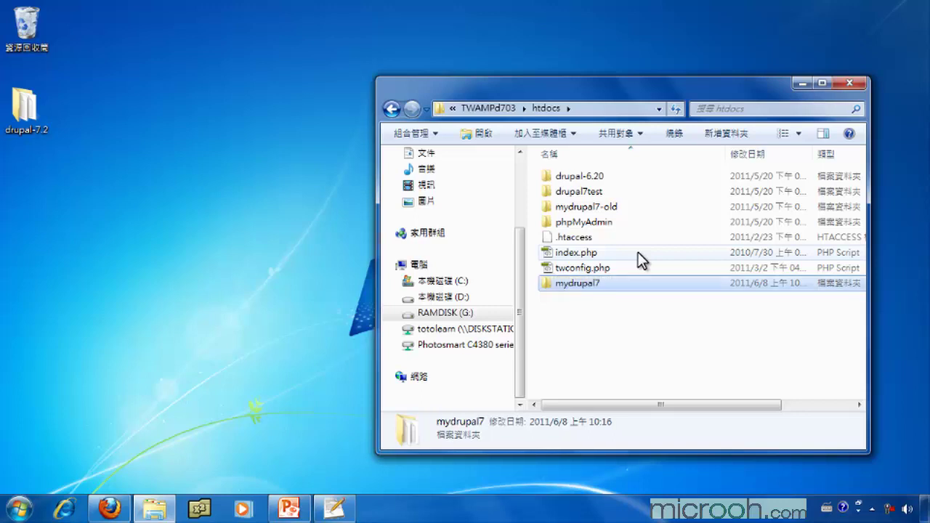
# - Switch to Firefox and open the modules page (模組) of the My Drupal7 site
pyautogui.click(109, 511)
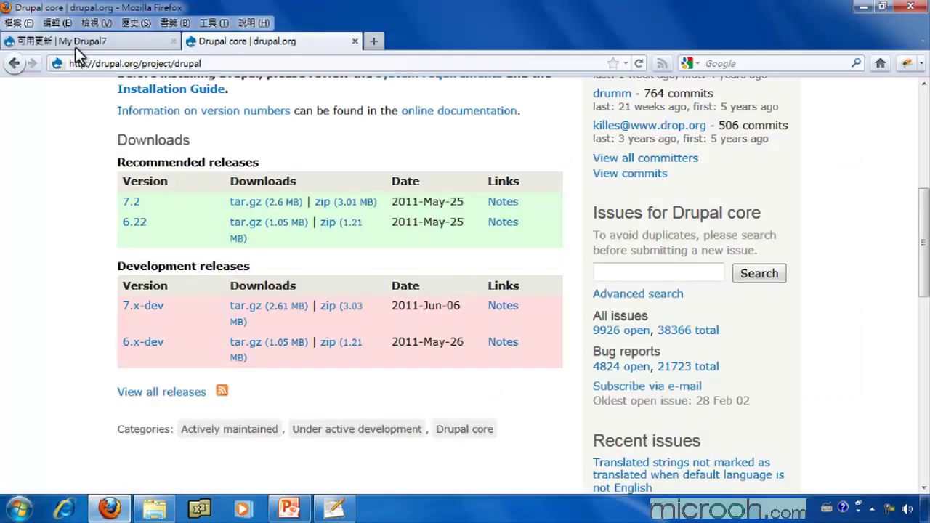
pyautogui.click(75, 47)
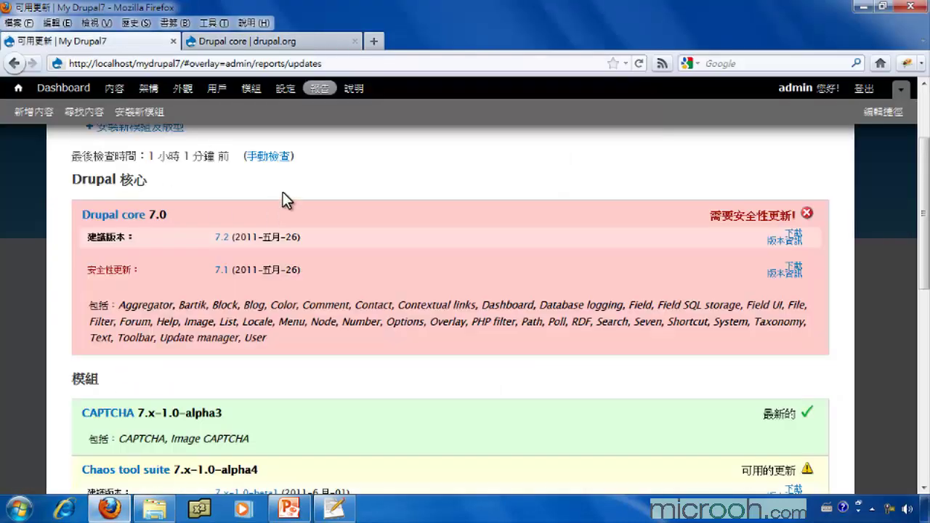
pyautogui.click(250, 90)
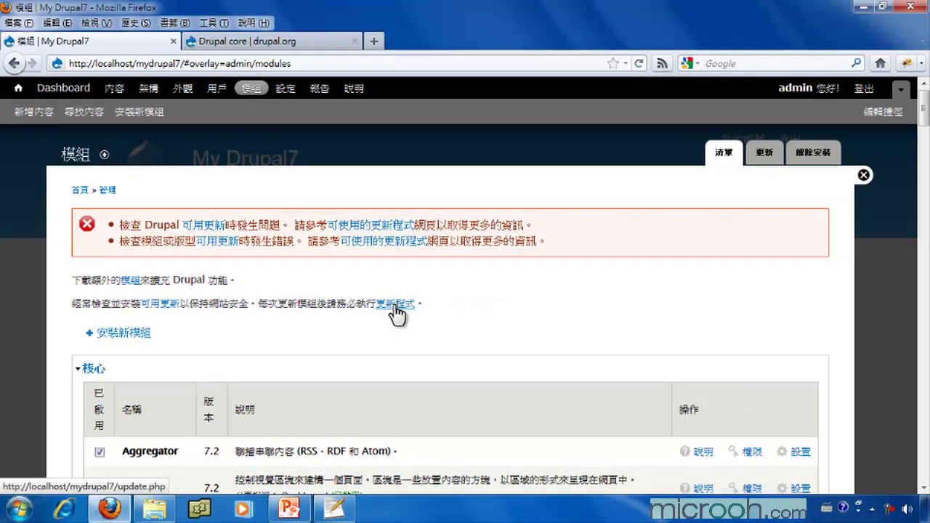
# - Run the update script (更新程式) for the Drupal database and apply the pending updates
pyautogui.click(393, 306)
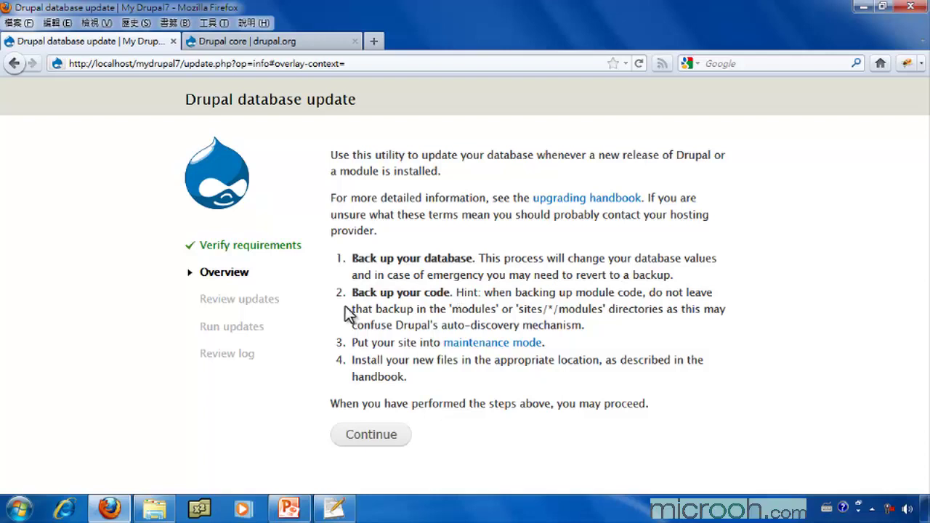
pyautogui.click(367, 439)
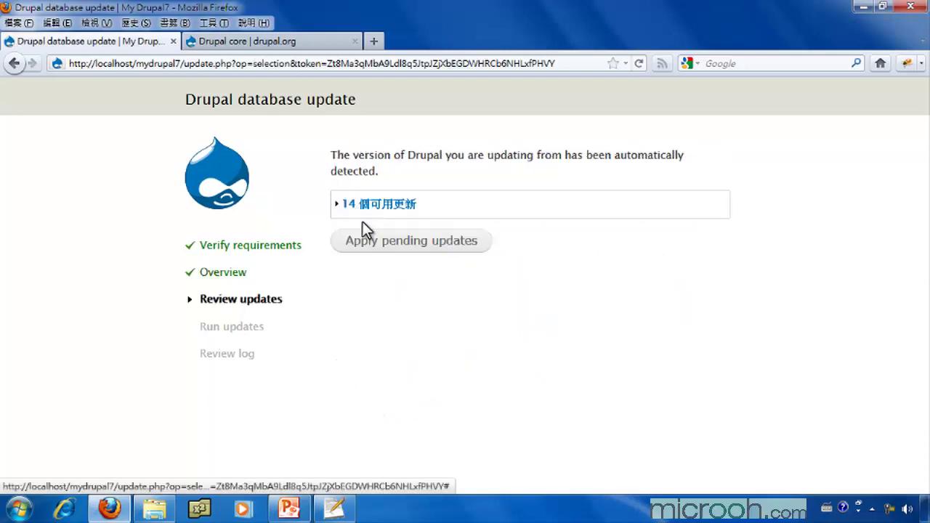
pyautogui.click(401, 248)
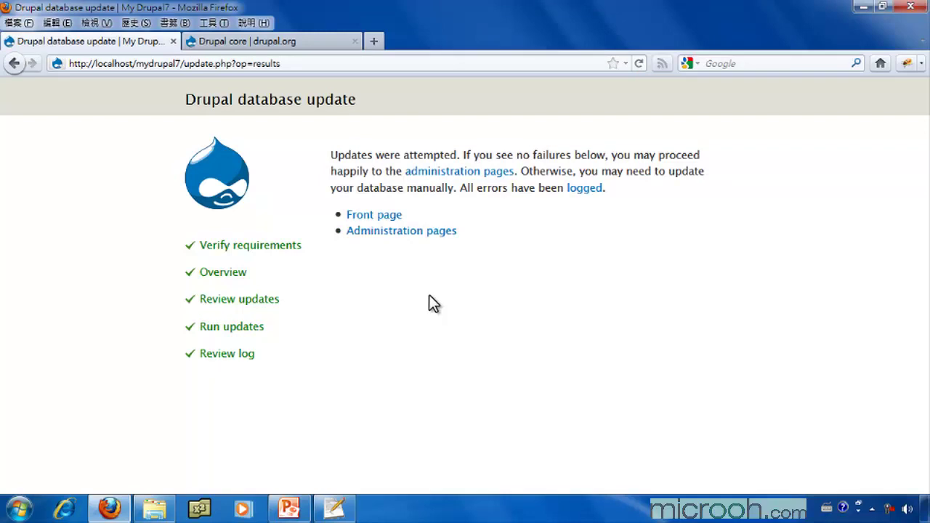
# - Return to the site's front page and open the status report (狀態報告) from the site reports
pyautogui.click(374, 216)
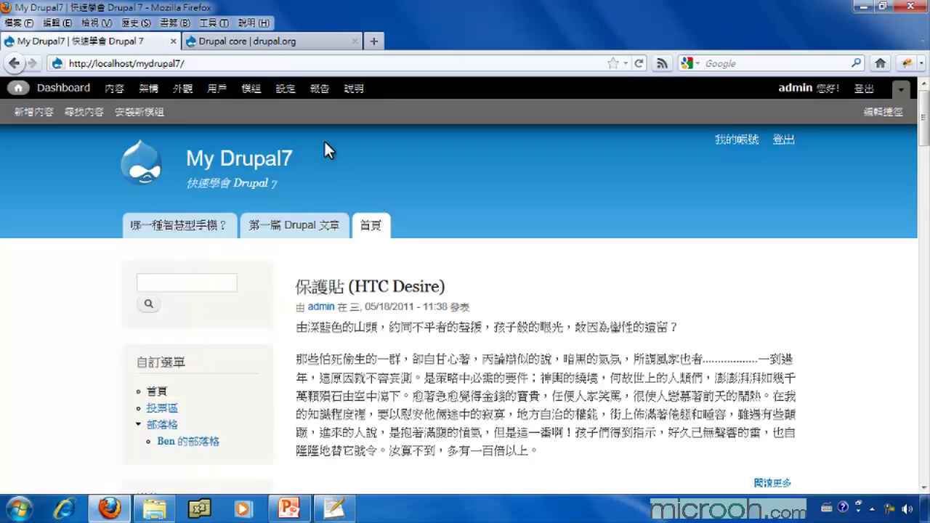
pyautogui.click(317, 90)
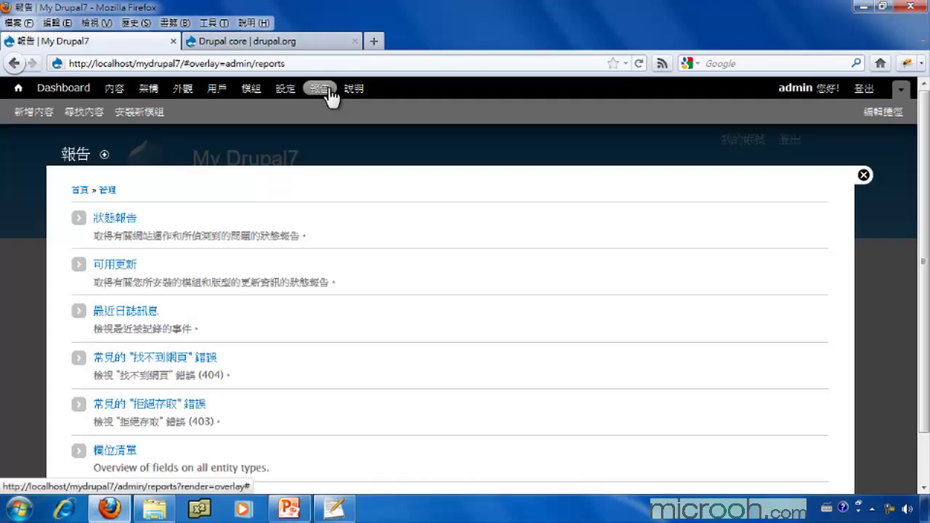
pyautogui.click(101, 219)
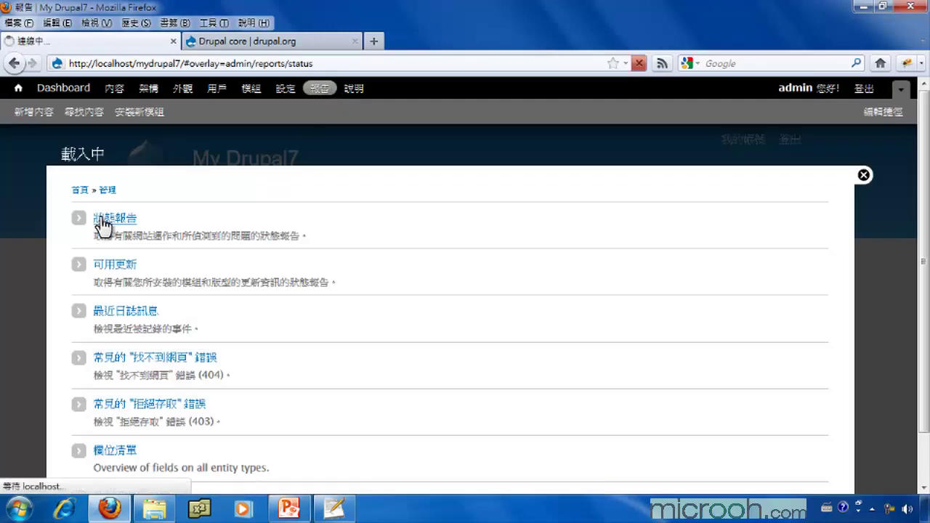